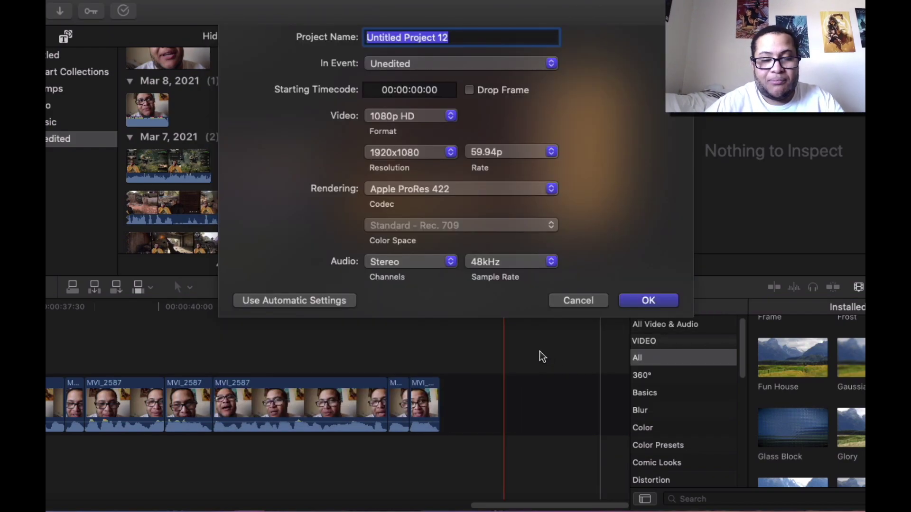
Step: Create a project named 'test1' in the Vertical video format at 30p
type("test")
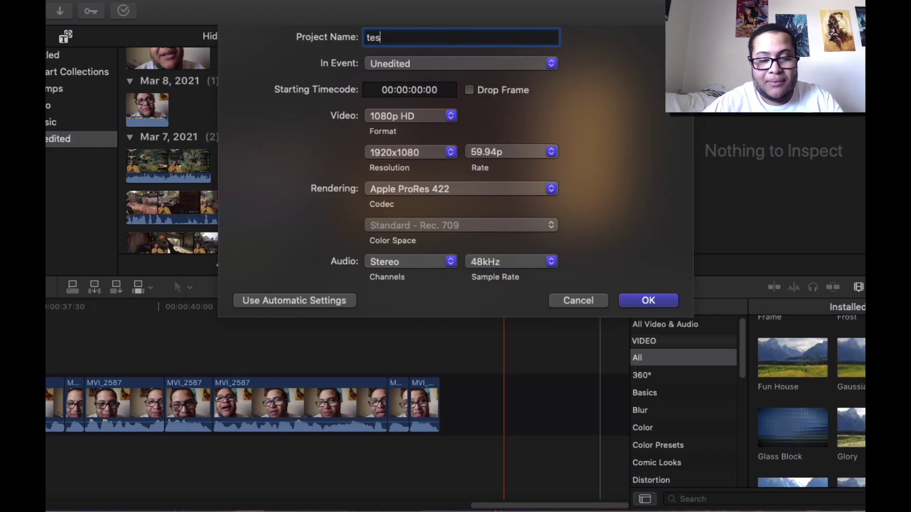
left_click(433, 119)
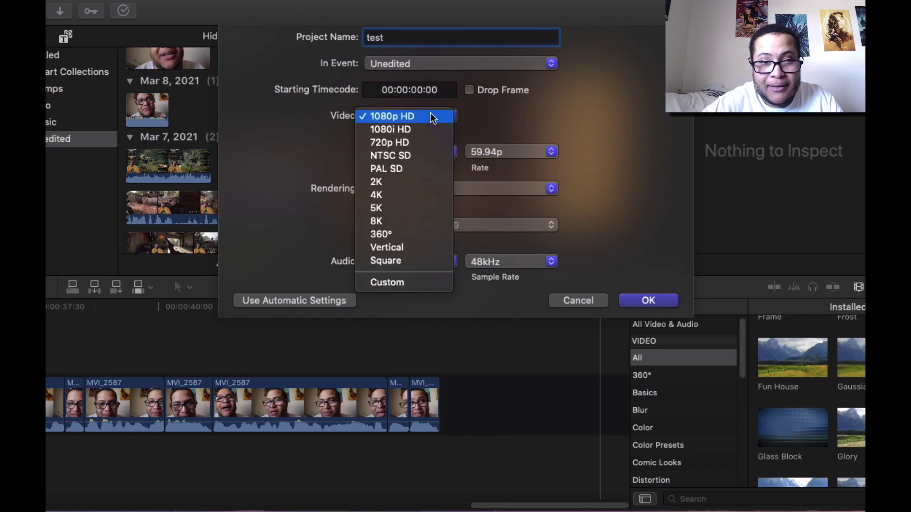
left_click(405, 249)
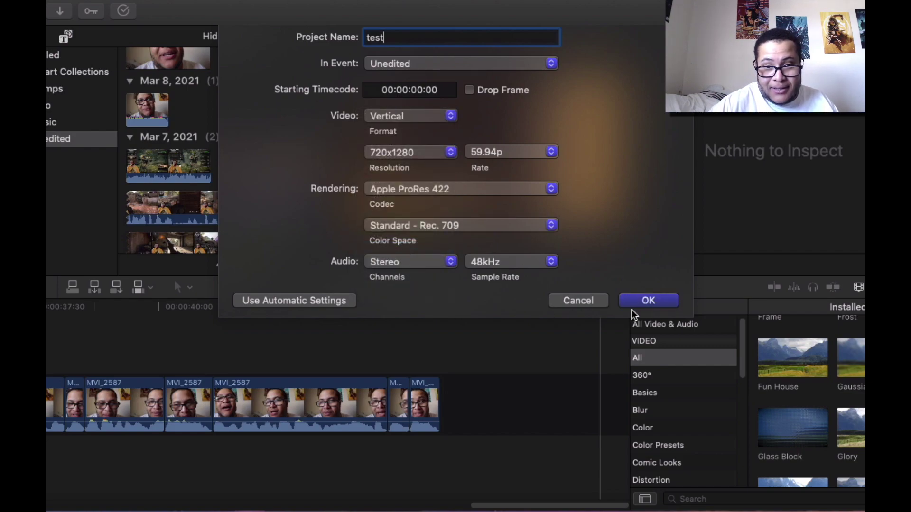
type("1")
left_click(496, 152)
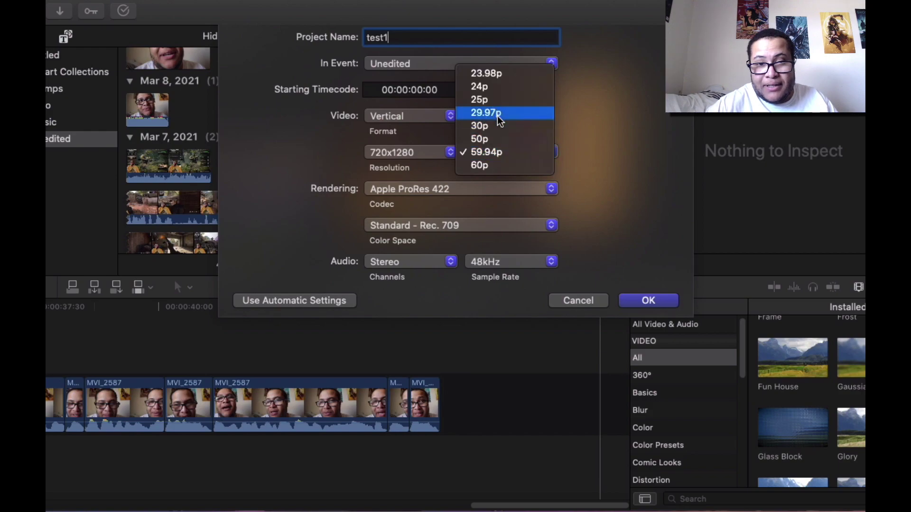
left_click(499, 126)
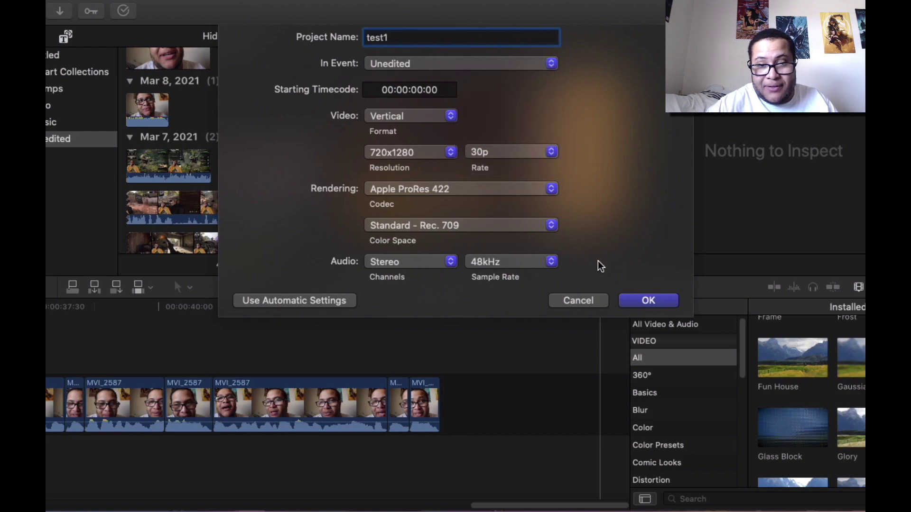
left_click(640, 300)
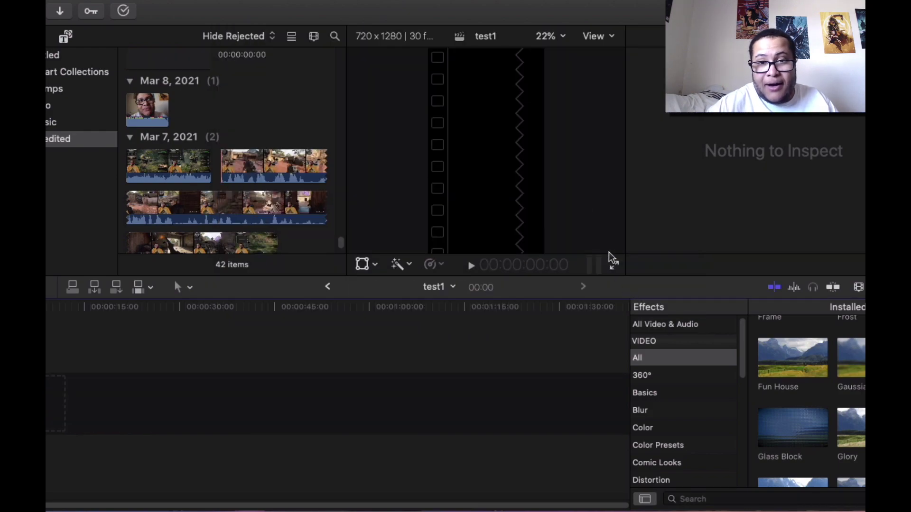
Step: In the second Mar 7 gameplay clip, mark a range from mid-clip to its end
left_click(294, 164)
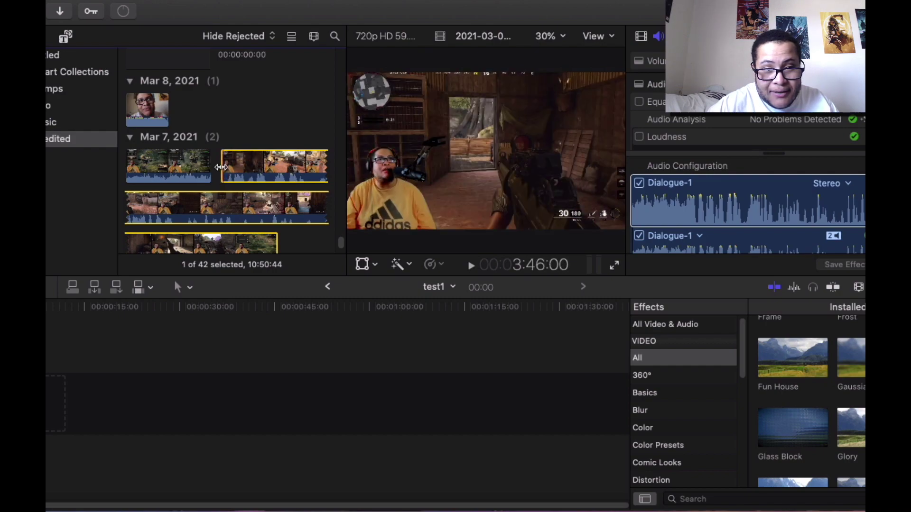
left_click_drag(177, 207, 168, 389)
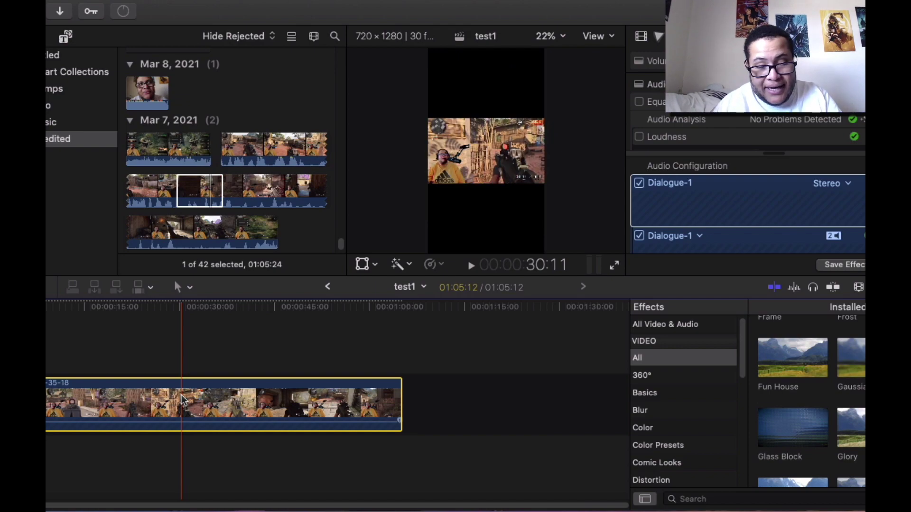
Step: Add two copies of the marked range and move one gameplay clip into a new lane
key("super+z")
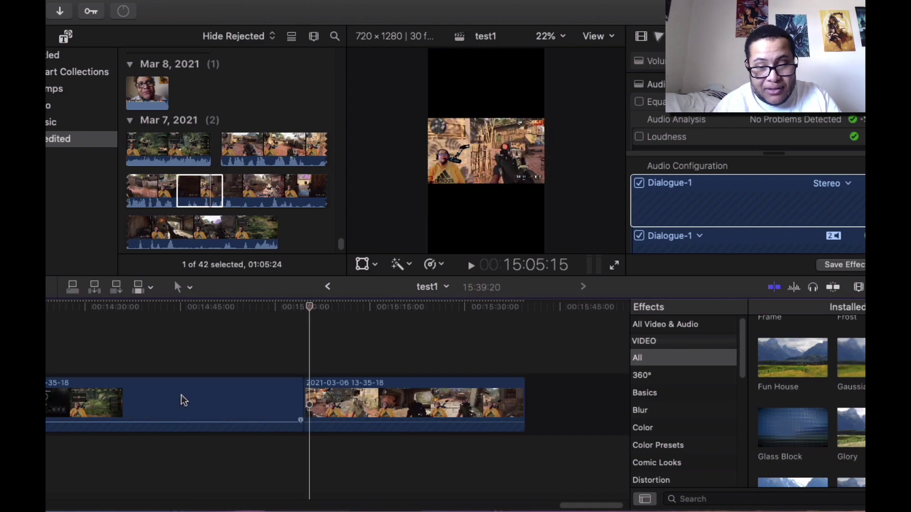
key("super+z")
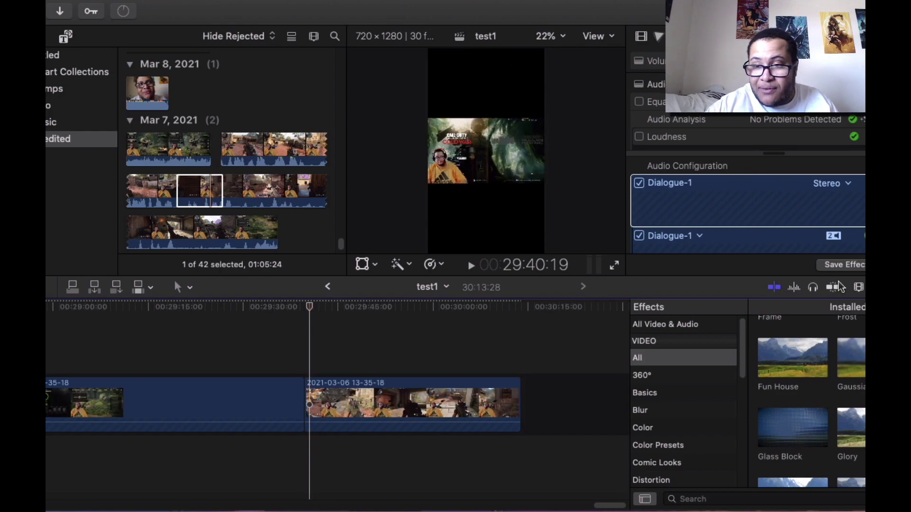
left_click(834, 286)
left_click_drag(134, 478, 51, 472)
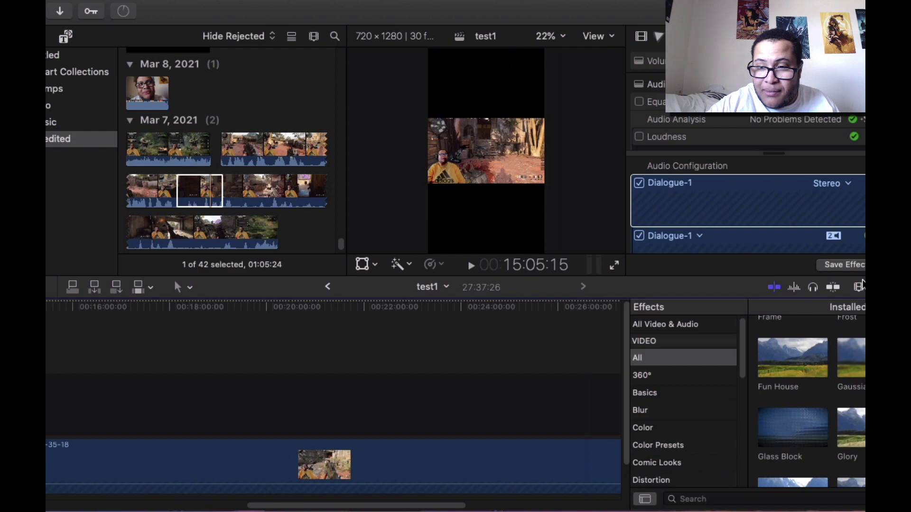
left_click(859, 287)
left_click_drag(830, 320, 791, 320)
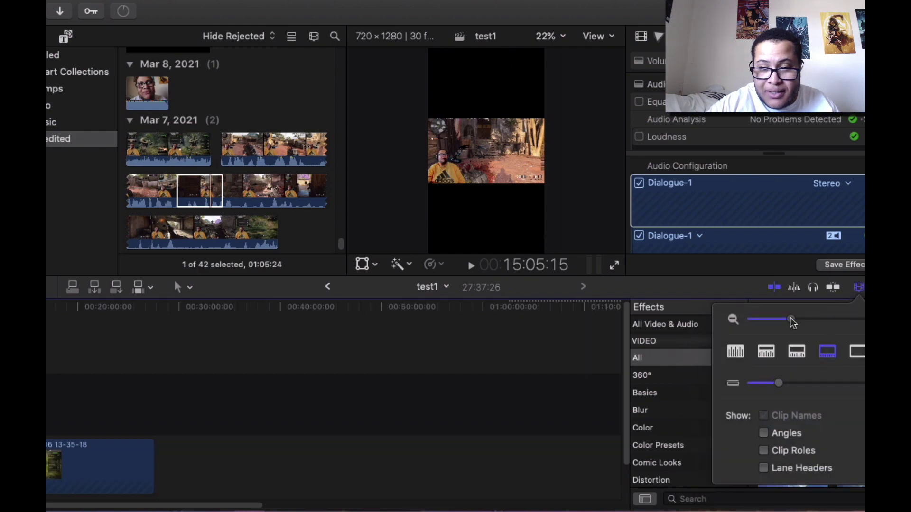
left_click_drag(75, 449, 92, 392)
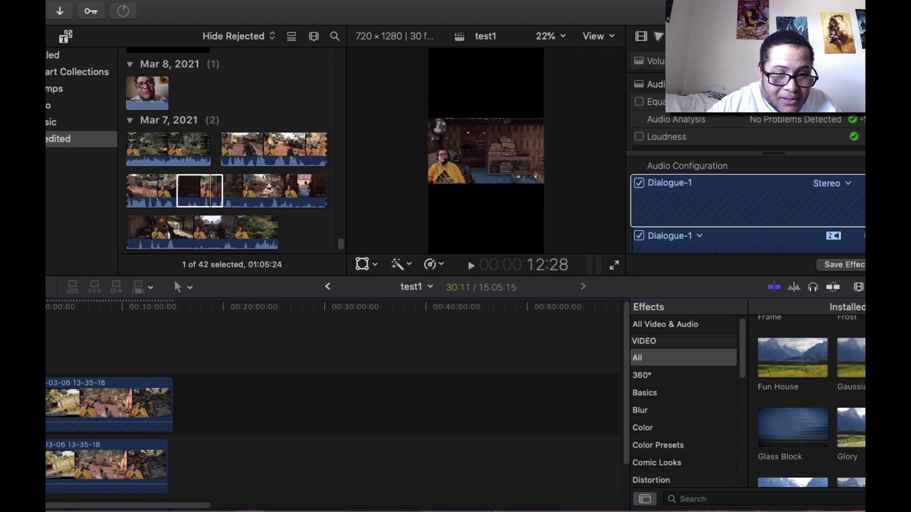
Step: Refit the timeline zoom to the whole project and trim the connected clip's end
left_click(860, 290)
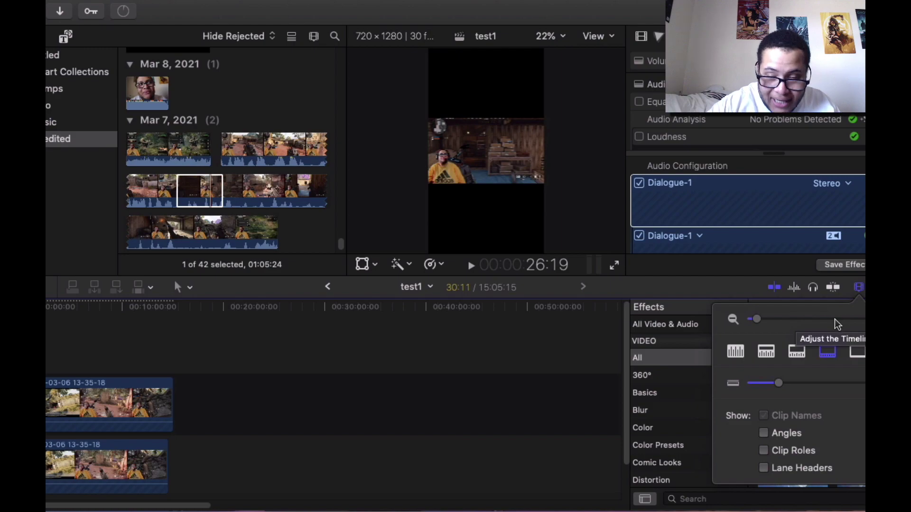
left_click(837, 319)
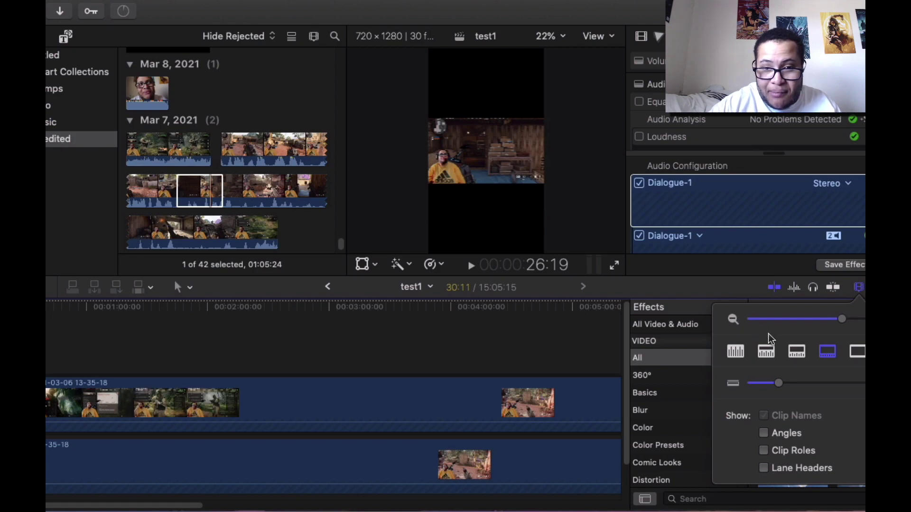
left_click(852, 319)
left_click(858, 288)
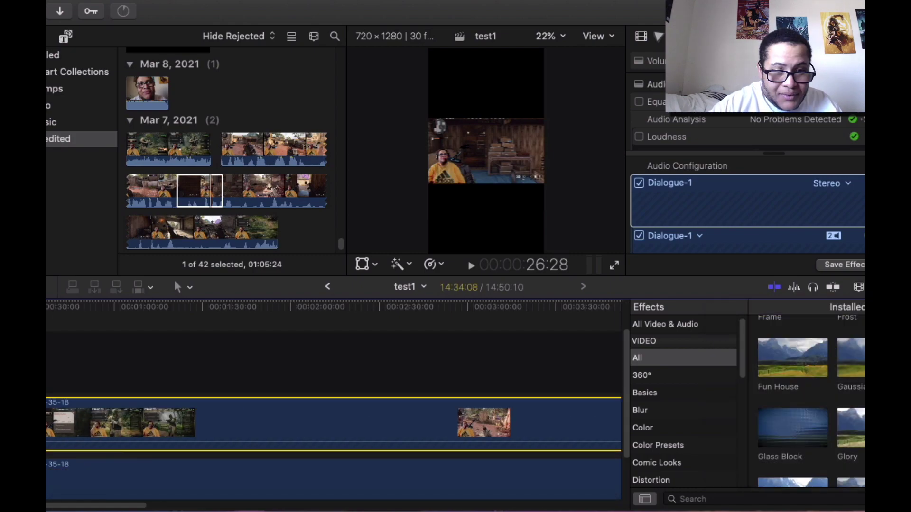
key("super+shift+a")
left_click(857, 287)
key("shift+z")
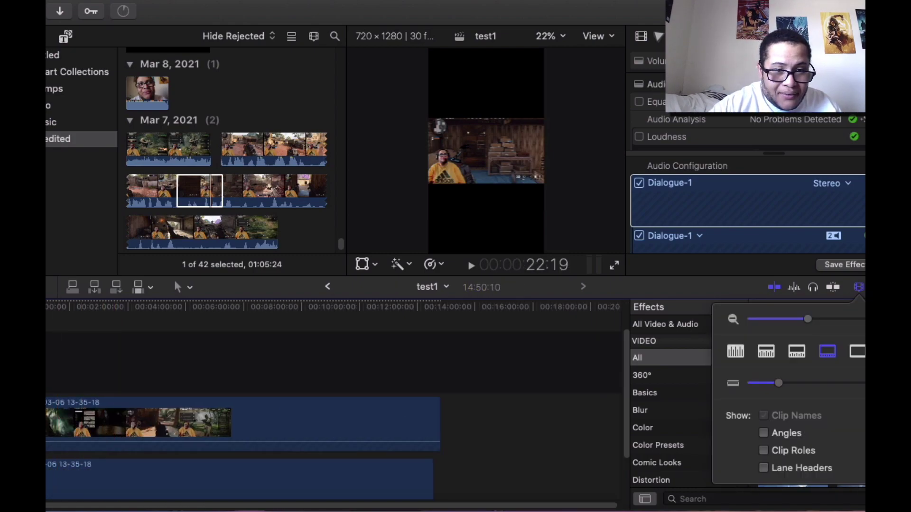
left_click(858, 287)
left_click_drag(218, 360, 226, 336)
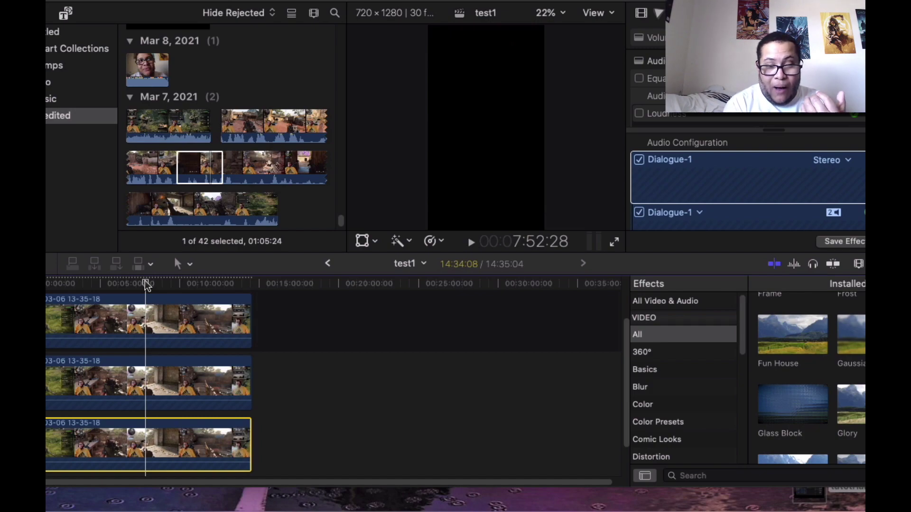
Step: Check the three stacked copies and apply Gaussian blur to the bottom one, then select the middle clip
left_click(158, 317)
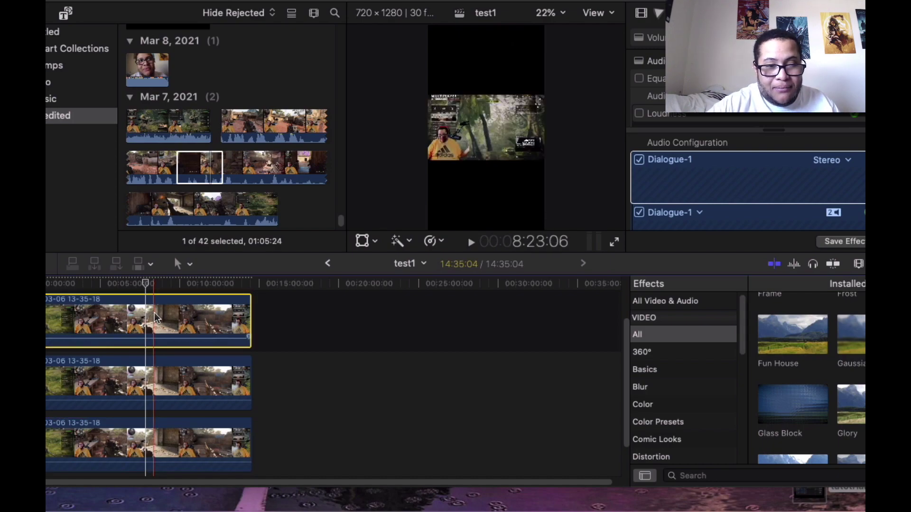
left_click(173, 392)
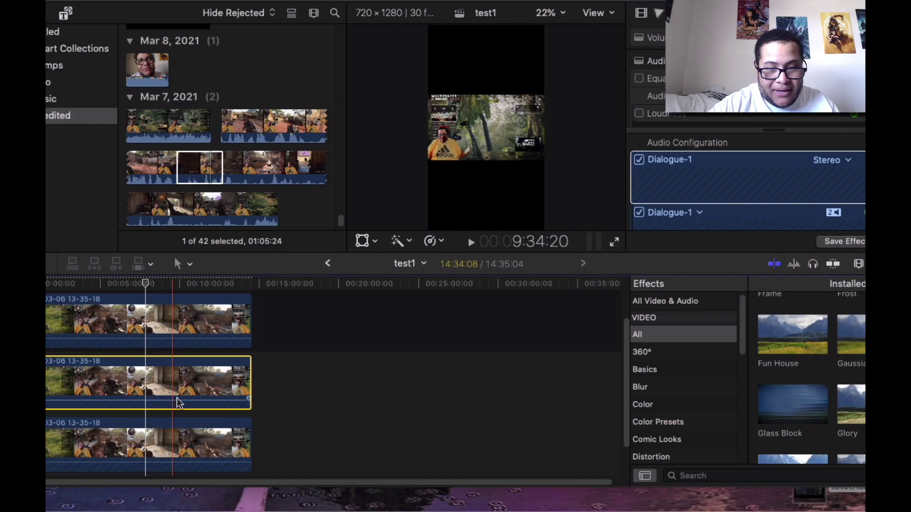
left_click(186, 446)
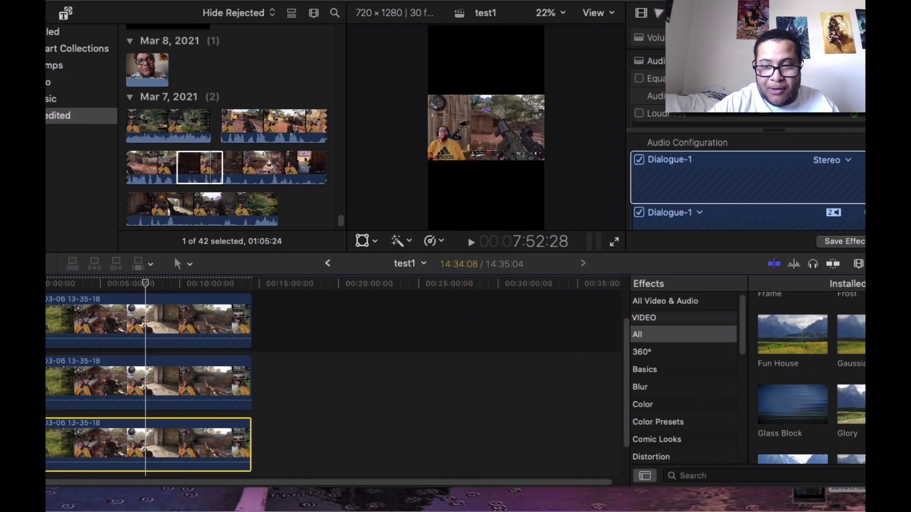
left_click_drag(848, 333, 190, 451)
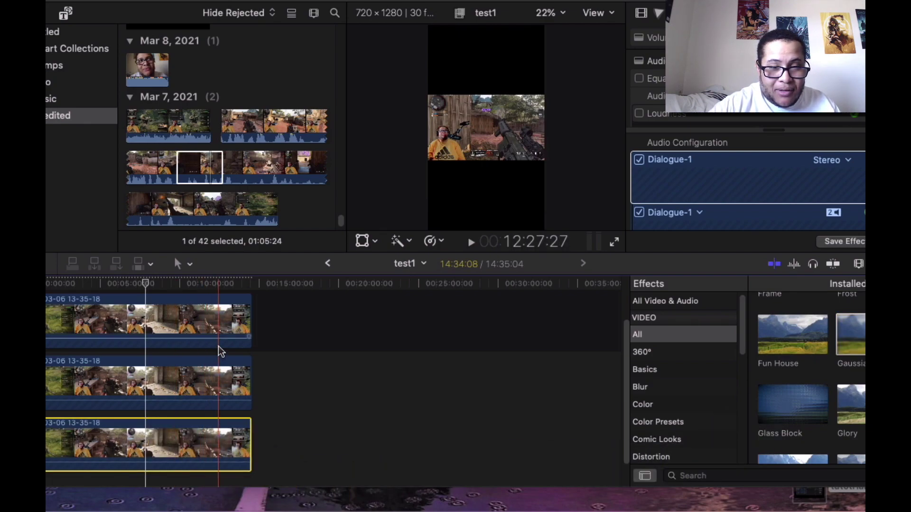
left_click(220, 363)
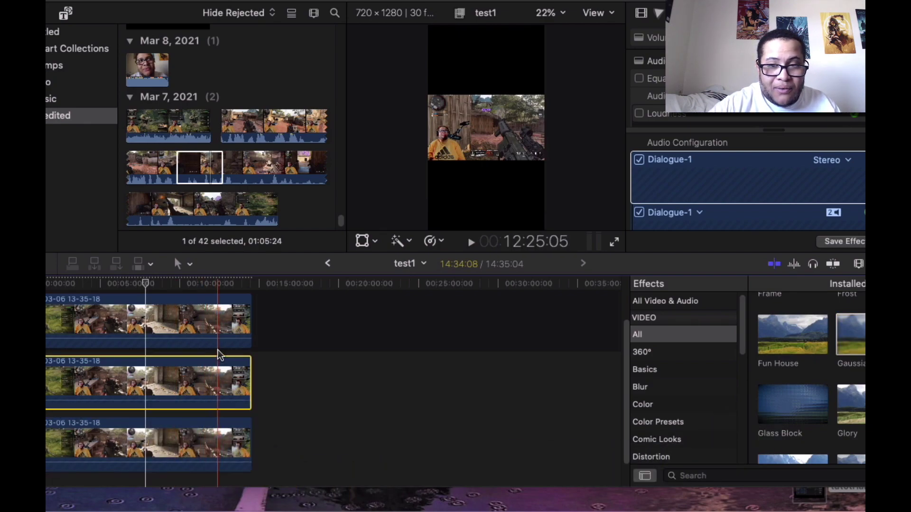
Step: Crop 308 px off the middle clip's left side and scale it to about 248%
left_click(363, 241)
left_click(375, 242)
left_click(401, 272)
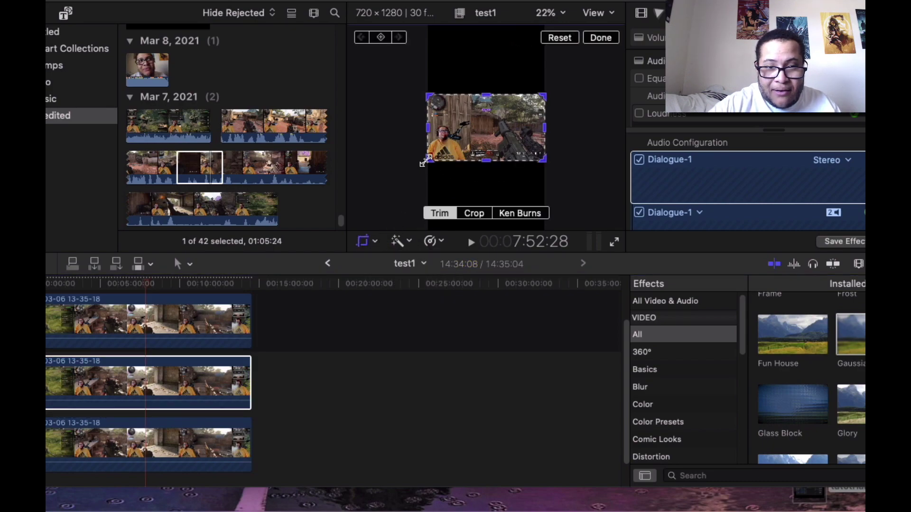
left_click_drag(427, 161, 459, 158)
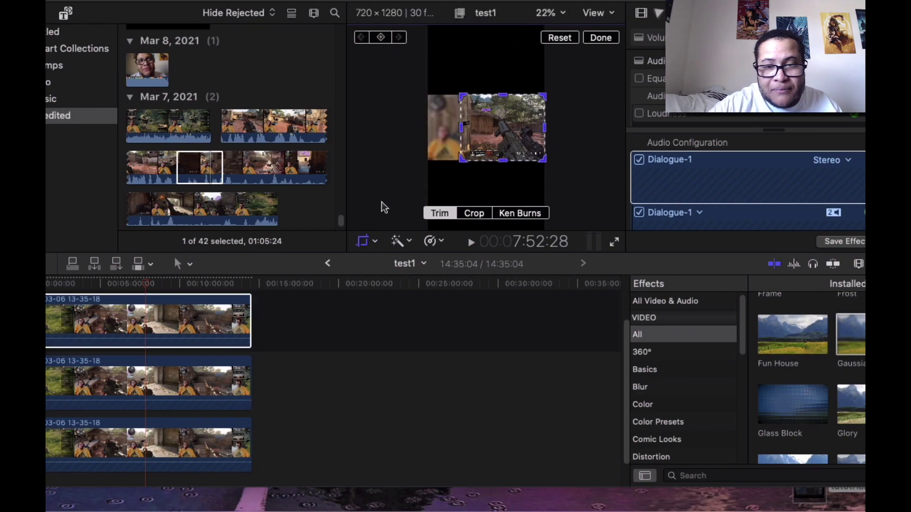
left_click(375, 243)
left_click(393, 259)
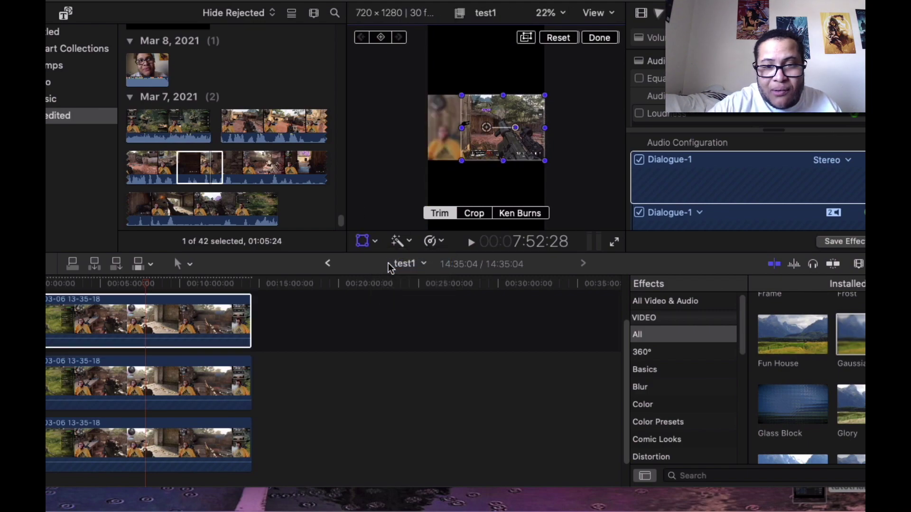
left_click_drag(427, 93, 430, 53)
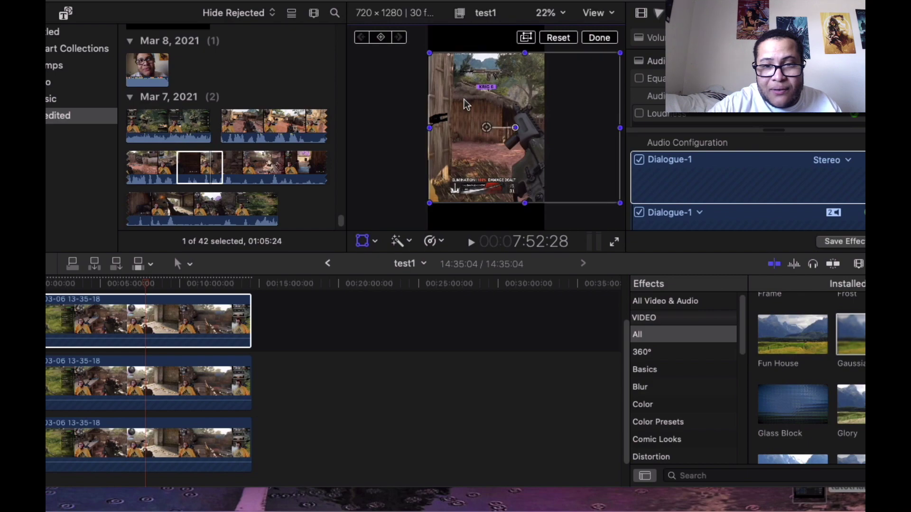
Step: Trim the gameplay's lower-right edges further in Crop mode
key("shift+c")
left_click(436, 211)
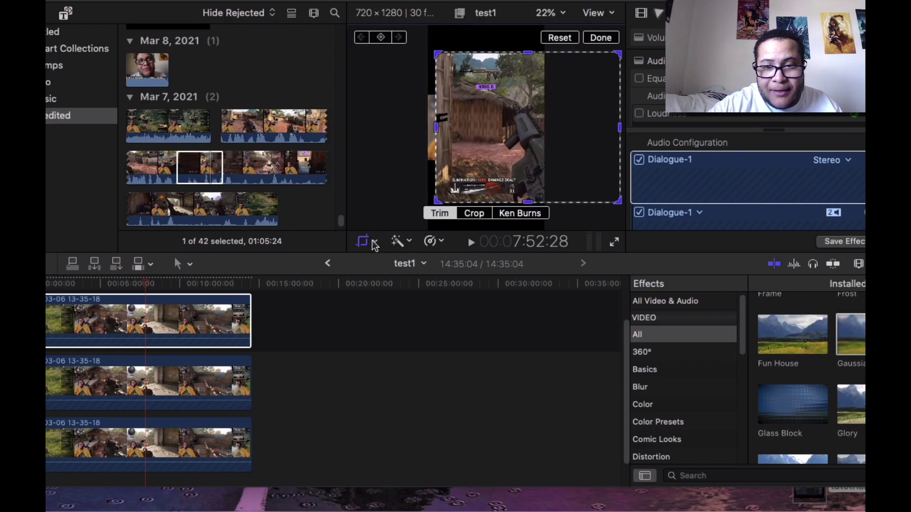
left_click(373, 242)
left_click(413, 258)
key("shift+c")
left_click_drag(476, 174, 462, 164)
left_click(371, 244)
Step: Scale the middle gameplay clip to 260% so it fills the vertical frame
left_click(366, 242)
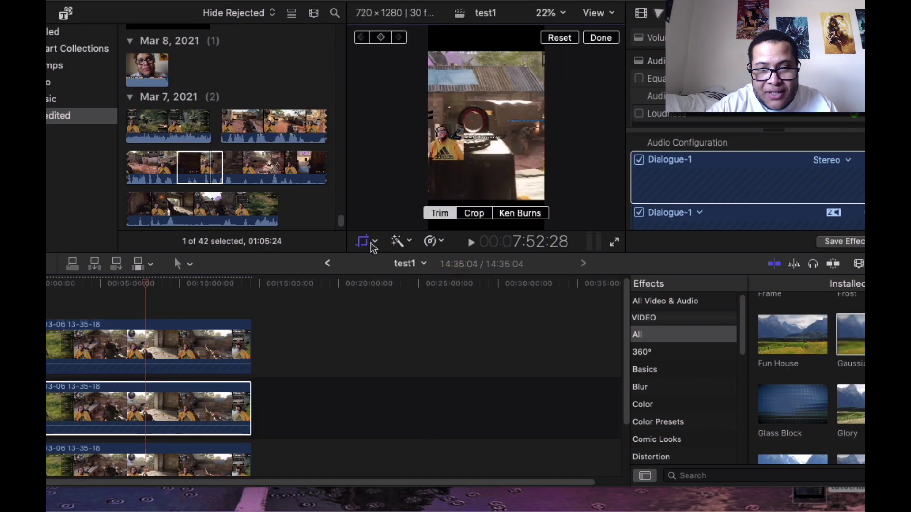
left_click(380, 246)
left_click(413, 261)
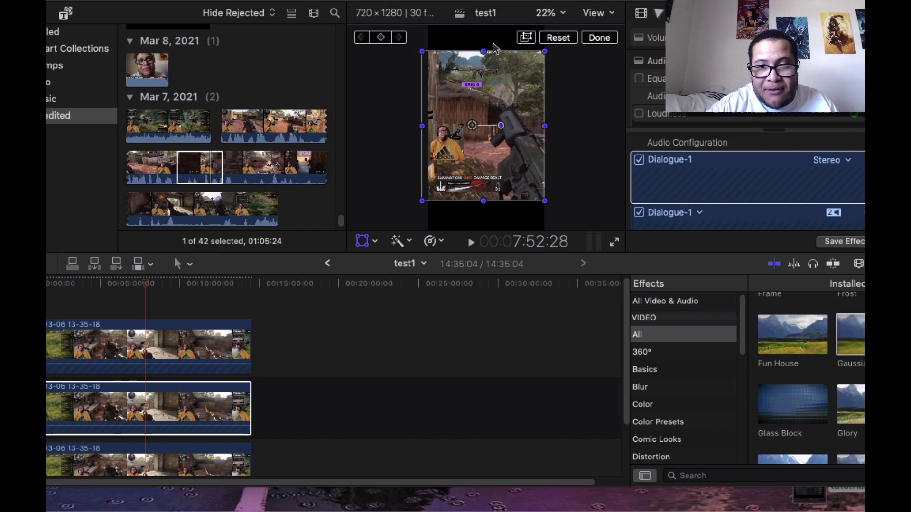
left_click_drag(515, 52, 542, 31)
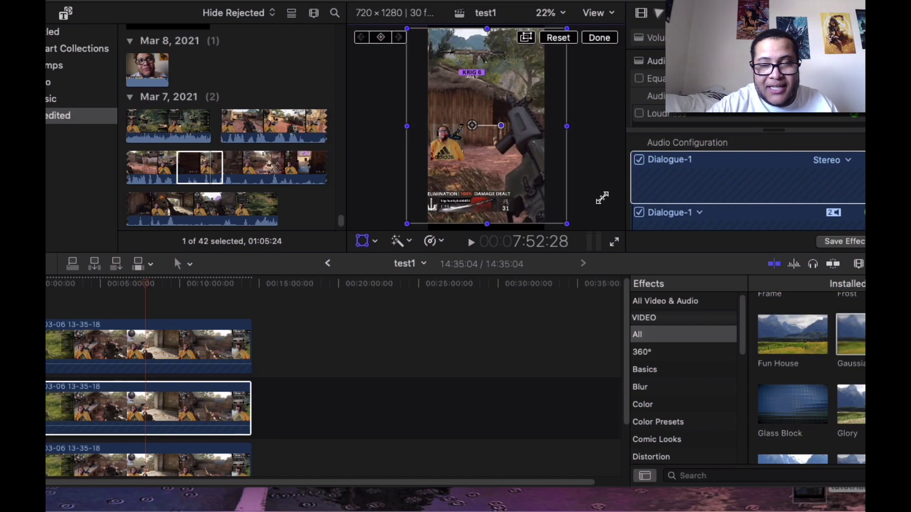
Step: Move the webcam inset to the frame's bottom, at Position X 288 px, Y -280 px
left_click(446, 143)
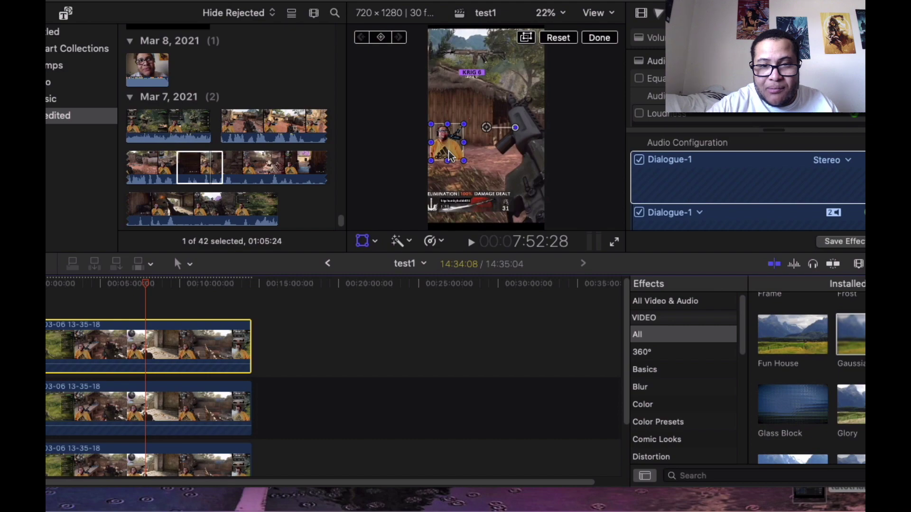
left_click_drag(450, 152, 476, 203)
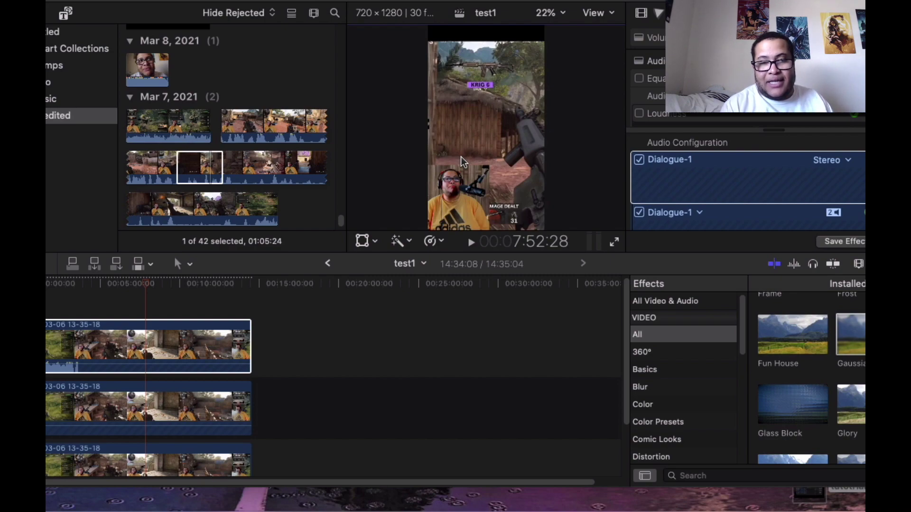
key("super+2")
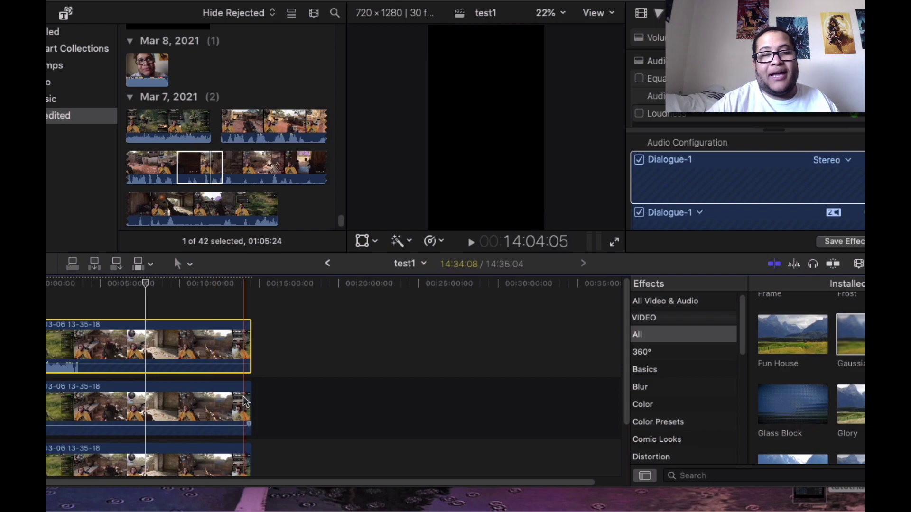
left_click(150, 306)
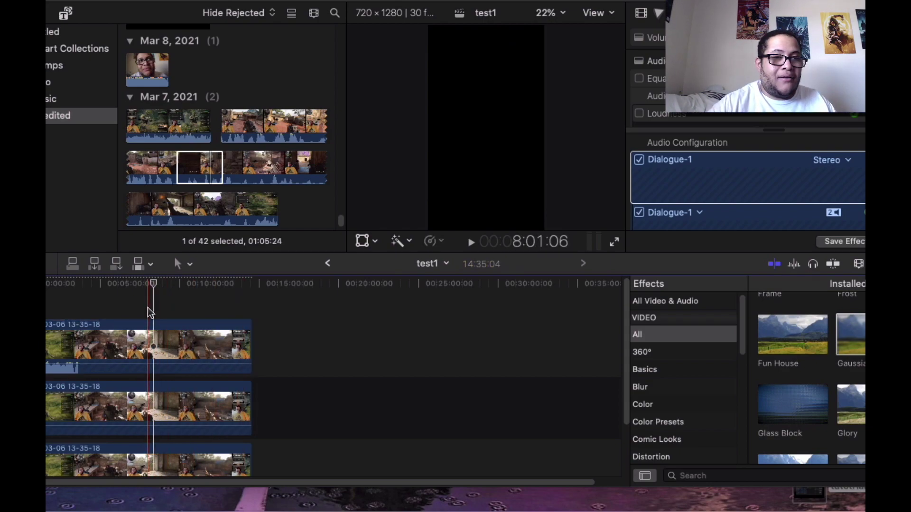